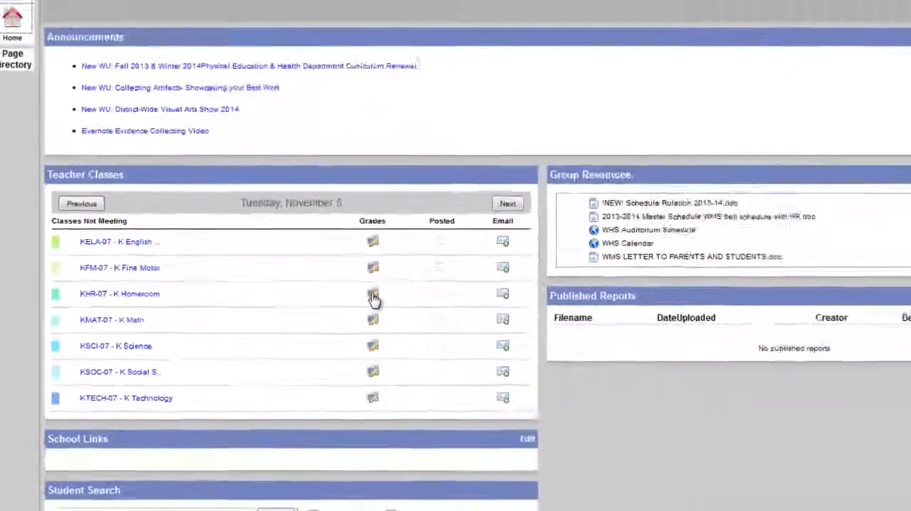
# - Open the grades for the KHR-07 K Homeroom class and show the first student's individual scores
pyautogui.click(591, 260)
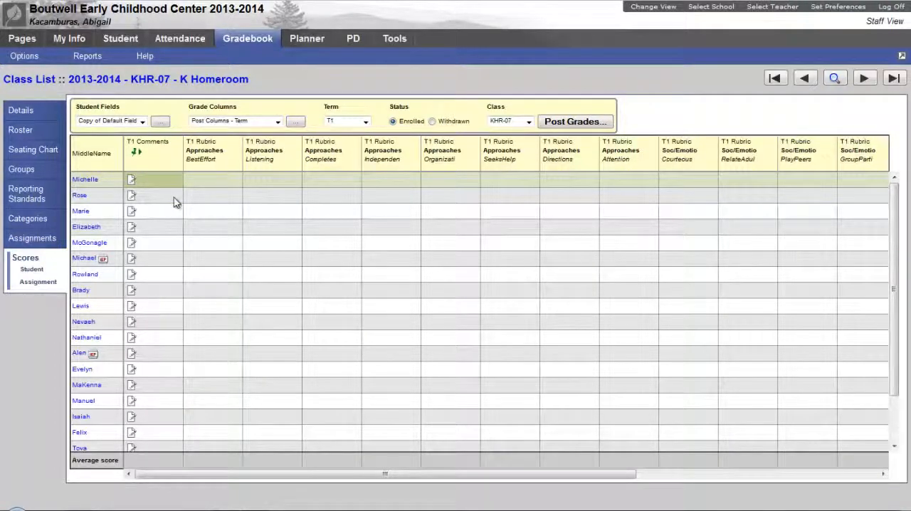
pyautogui.click(85, 181)
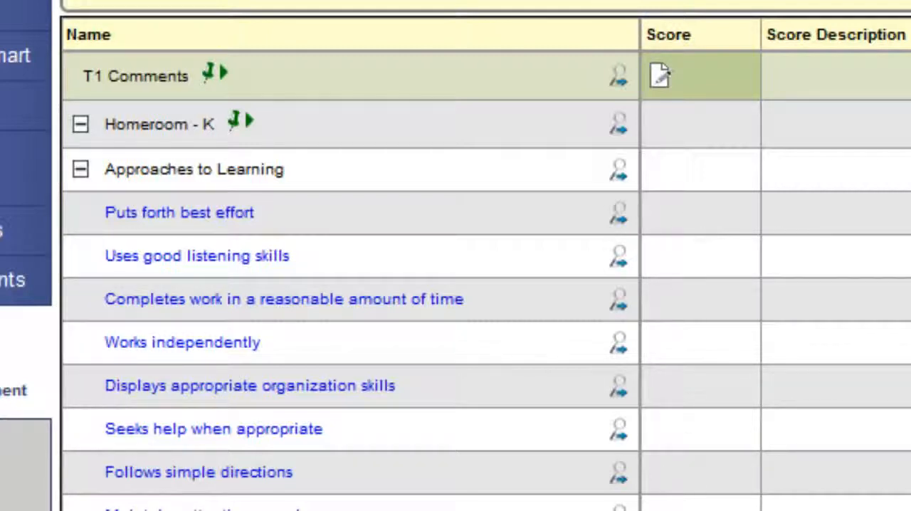
pyautogui.scroll(-1, 486, 280)
pyautogui.scroll(1, 486, 280)
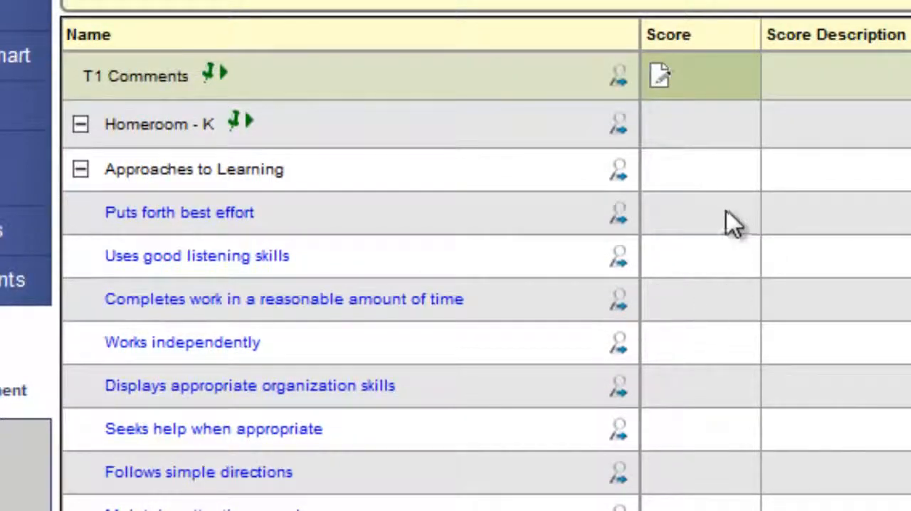
pyautogui.click(686, 178)
pyautogui.press('Down')
pyautogui.press('Up')
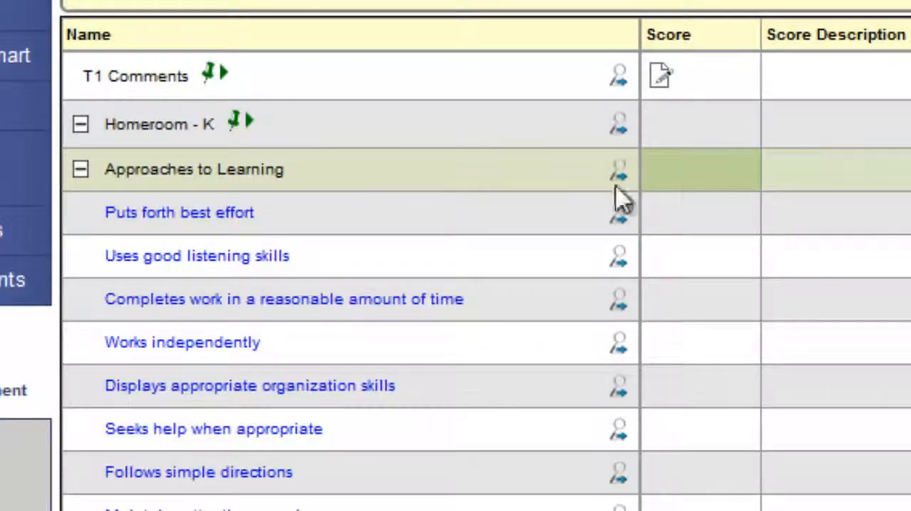
pyautogui.doubleClick(697, 178)
pyautogui.click(661, 75)
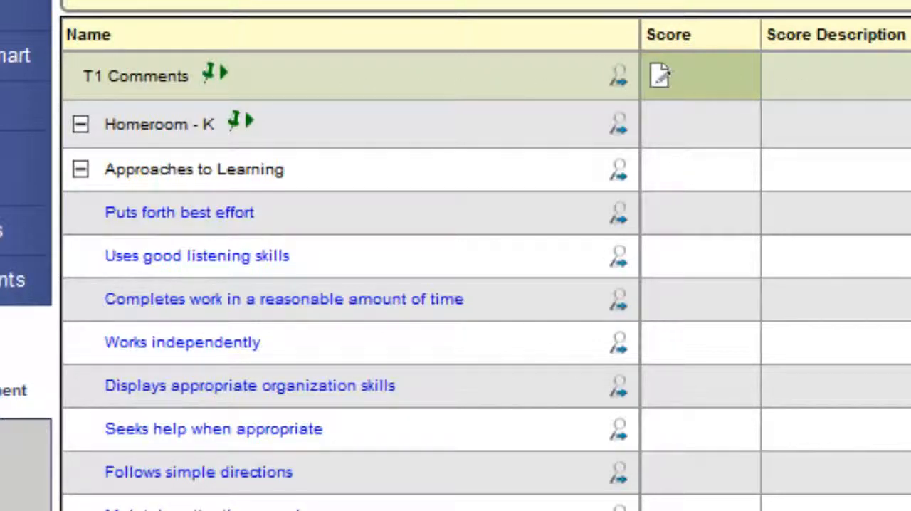
# - Look up the rating codes for "Puts forth best effort" and set its score to 1, Highly self-motivated
pyautogui.click(700, 217)
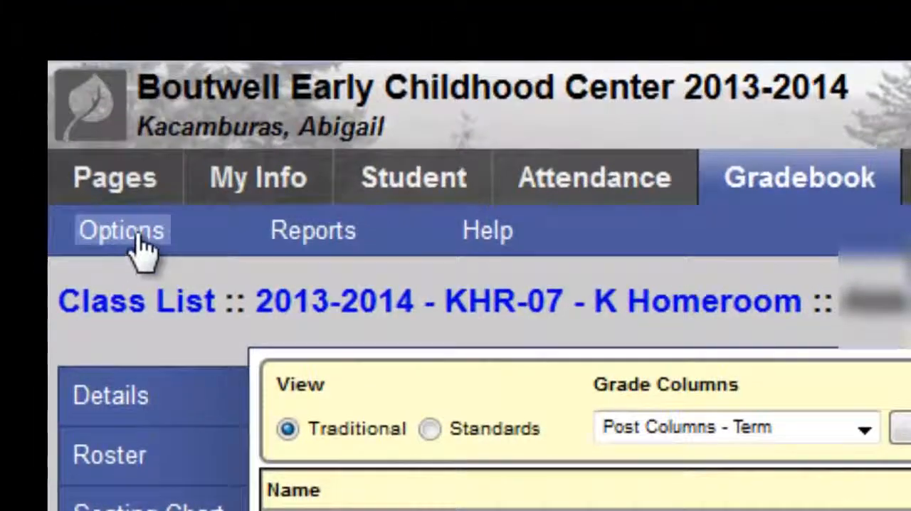
pyautogui.click(145, 247)
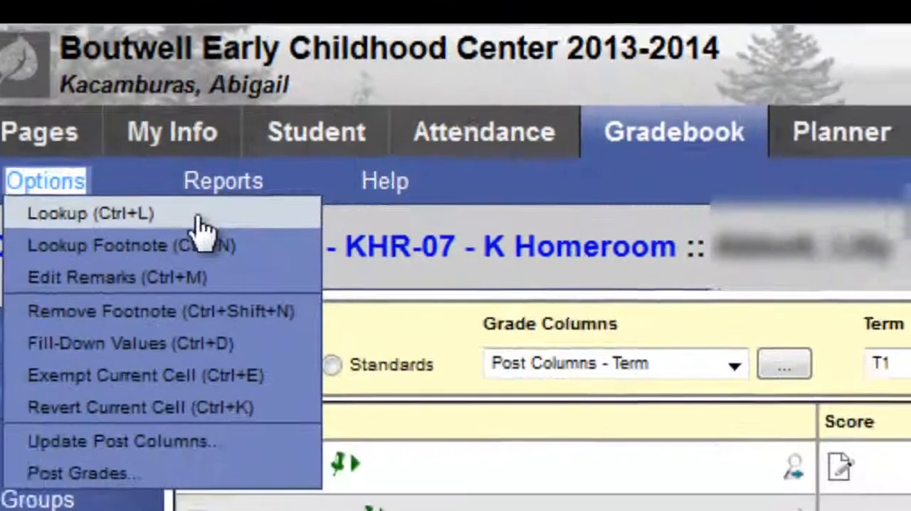
pyautogui.click(288, 274)
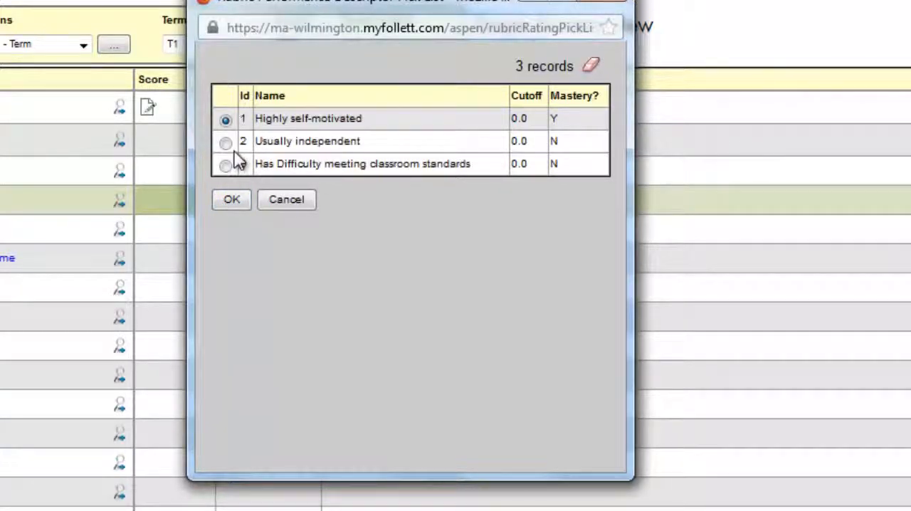
pyautogui.click(234, 202)
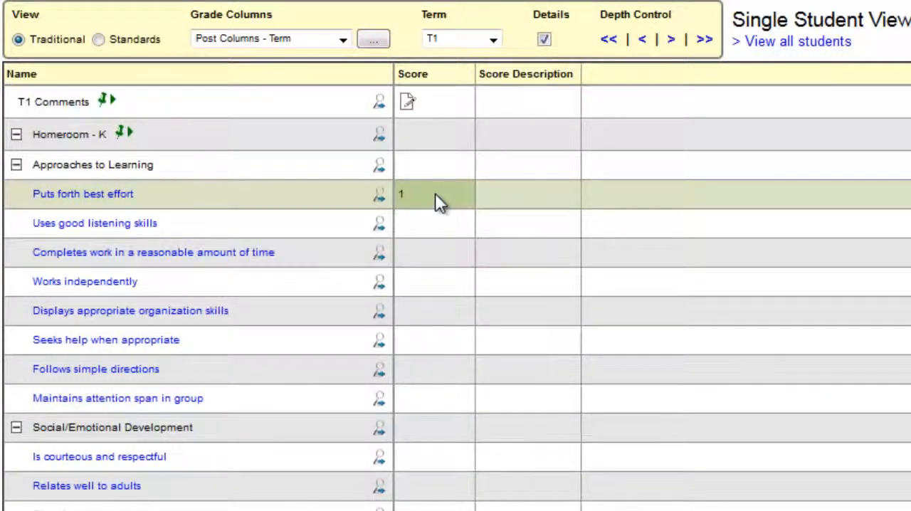
pyautogui.press('Return')
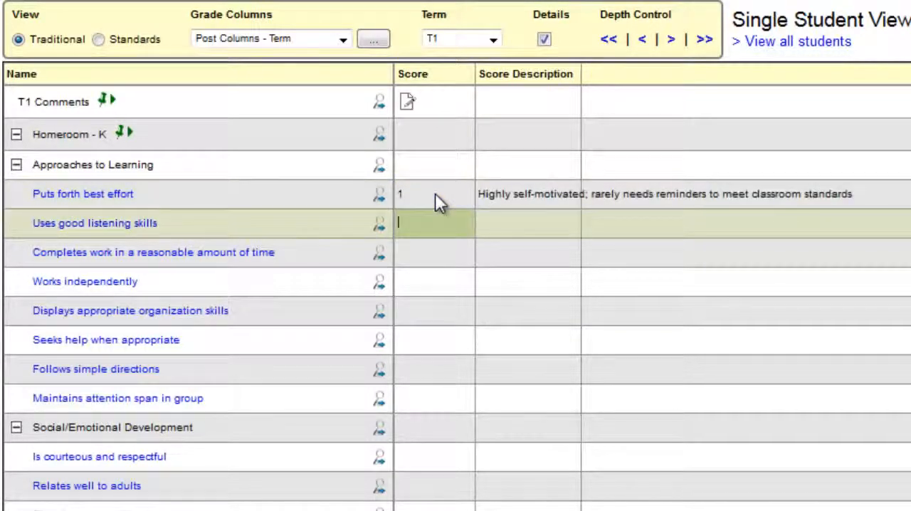
pyautogui.press('Return')
pyautogui.press('Return')
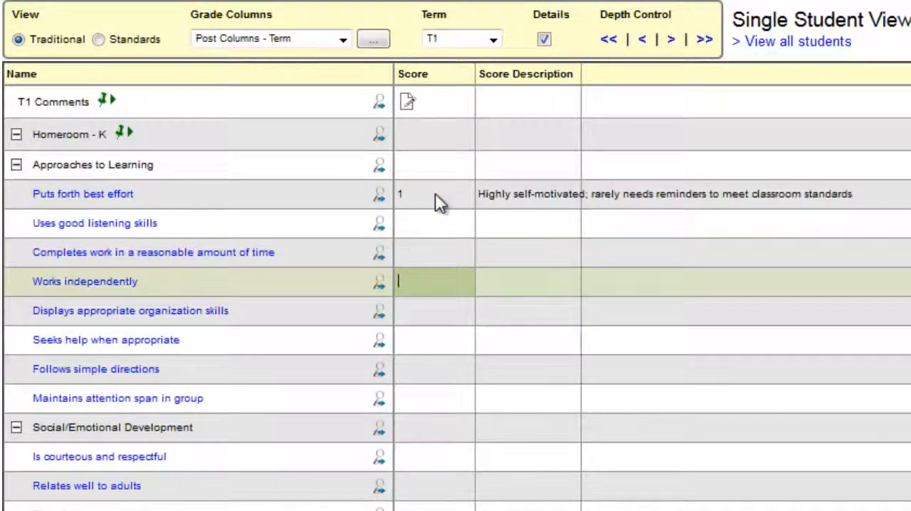
pyautogui.press('Up')
pyautogui.press('Down')
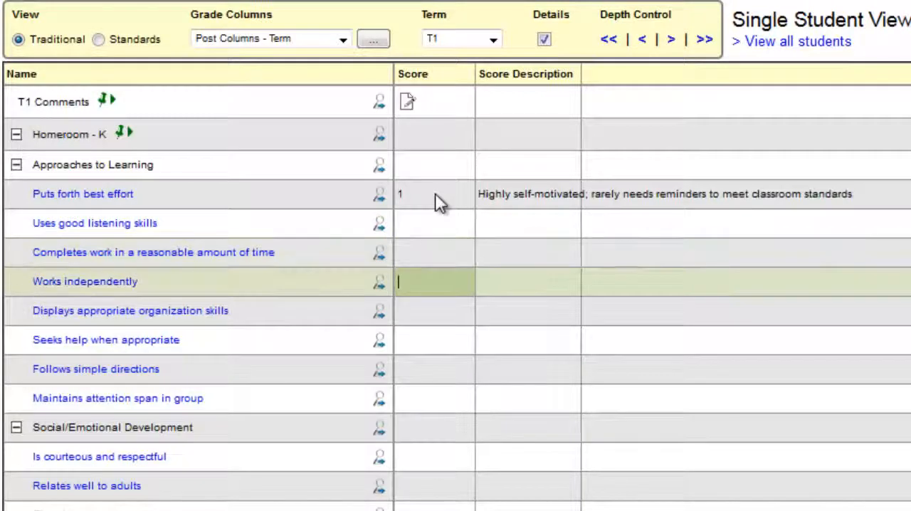
pyautogui.press('Up')
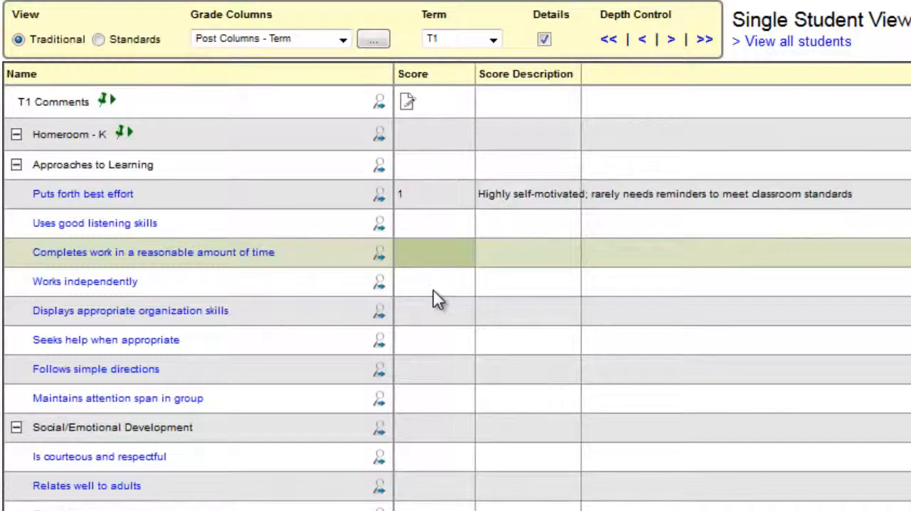
# - Fill the "Puts forth best effort" score down through the student's remaining standards
pyautogui.click(425, 222)
pyautogui.click(432, 204)
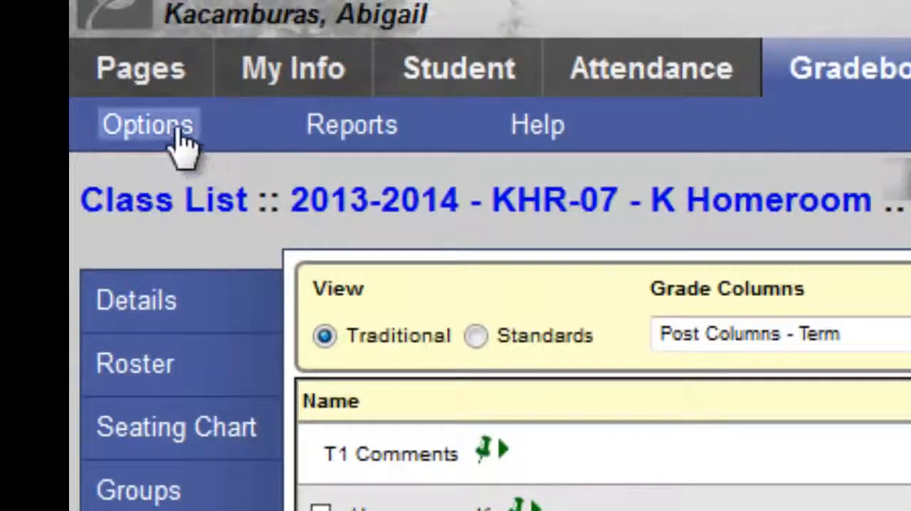
pyautogui.click(168, 139)
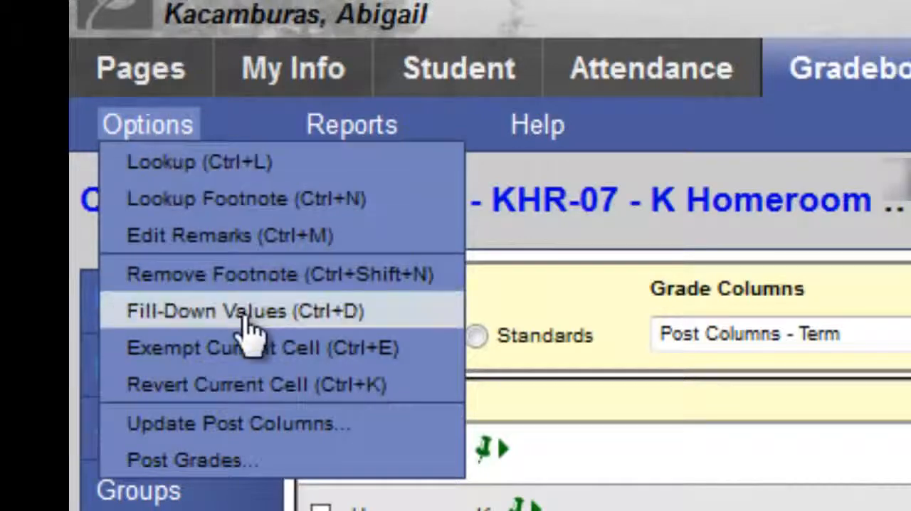
pyautogui.click(290, 311)
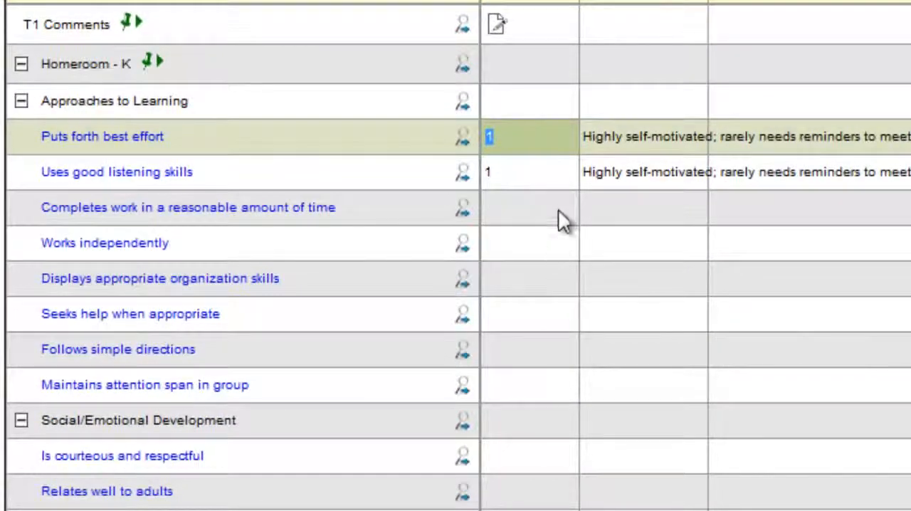
# - Set the student's "Displays appropriate organization skills" score to 2
pyautogui.click(527, 178)
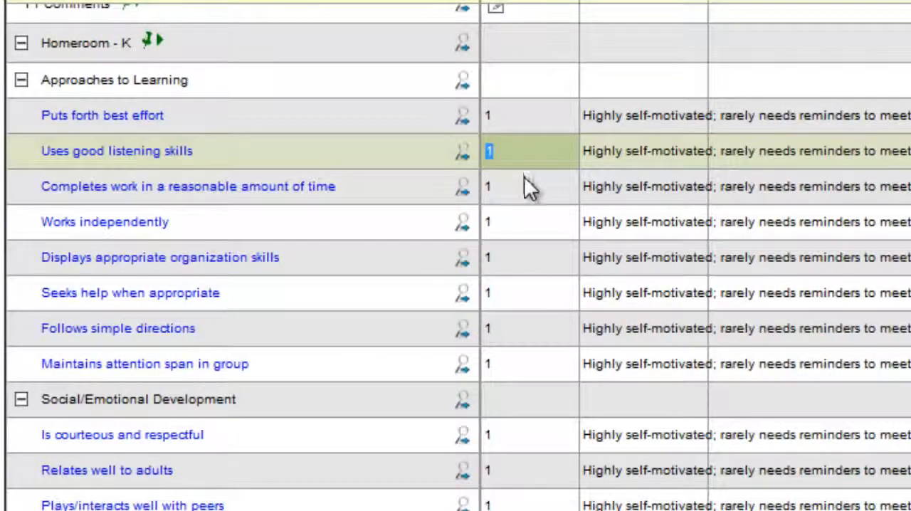
pyautogui.click(500, 264)
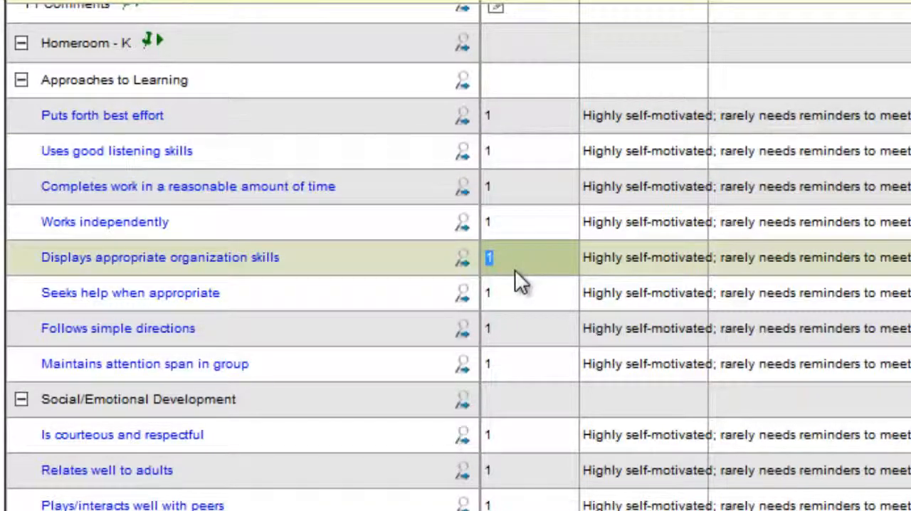
pyautogui.press('Return')
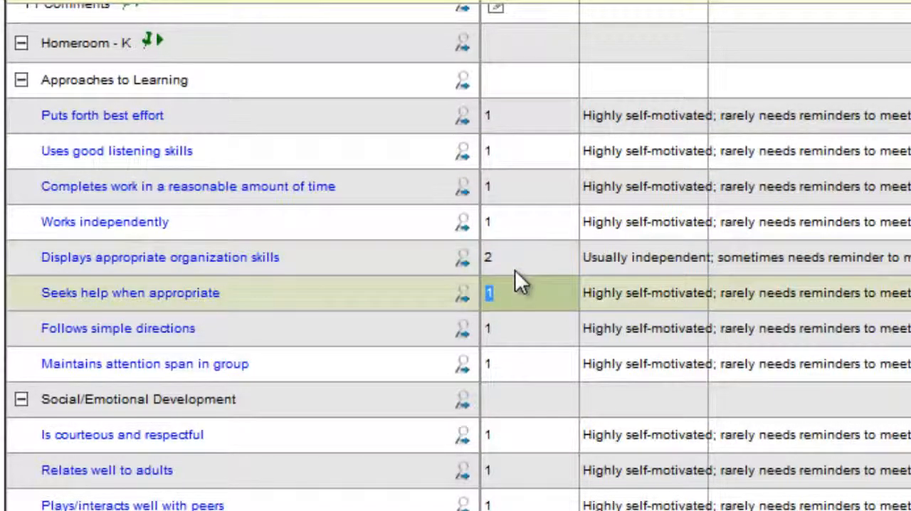
# - Add the T1 comment "Typing a comment here." for the student, correcting the misspelled "commet", and save it
pyautogui.scroll(1, 458, 122)
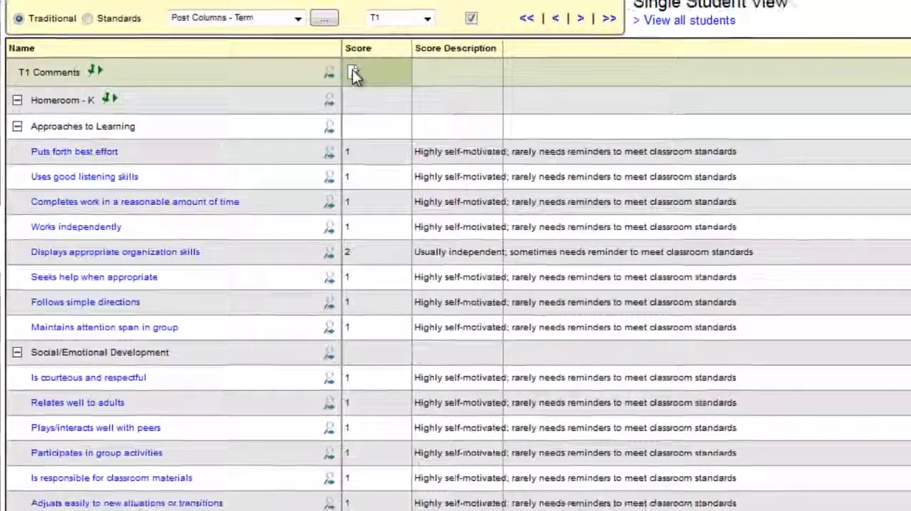
pyautogui.click(496, 26)
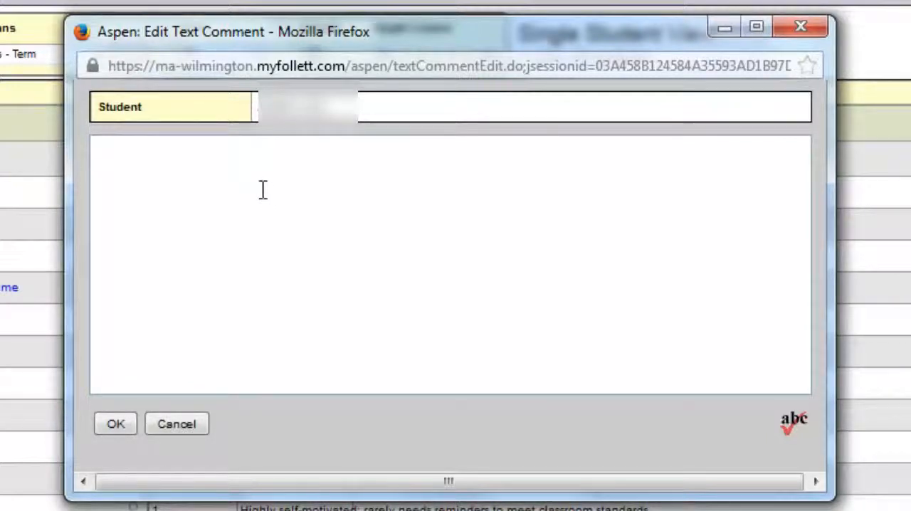
pyautogui.write('Typing a ')
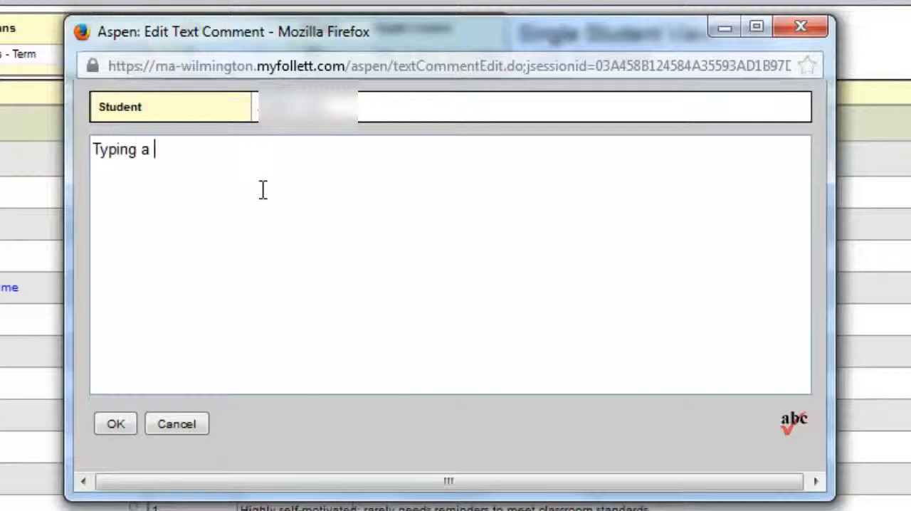
pyautogui.write('commet here.')
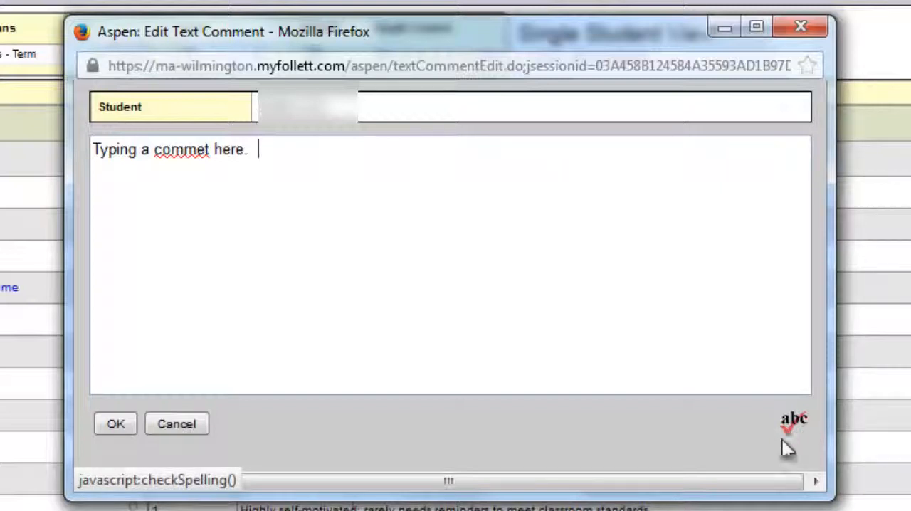
pyautogui.rightClick(183, 150)
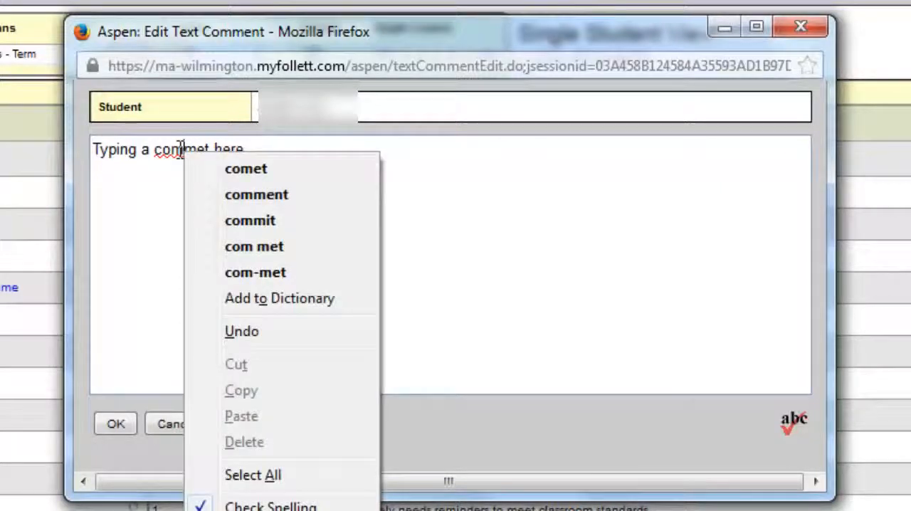
pyautogui.click(301, 196)
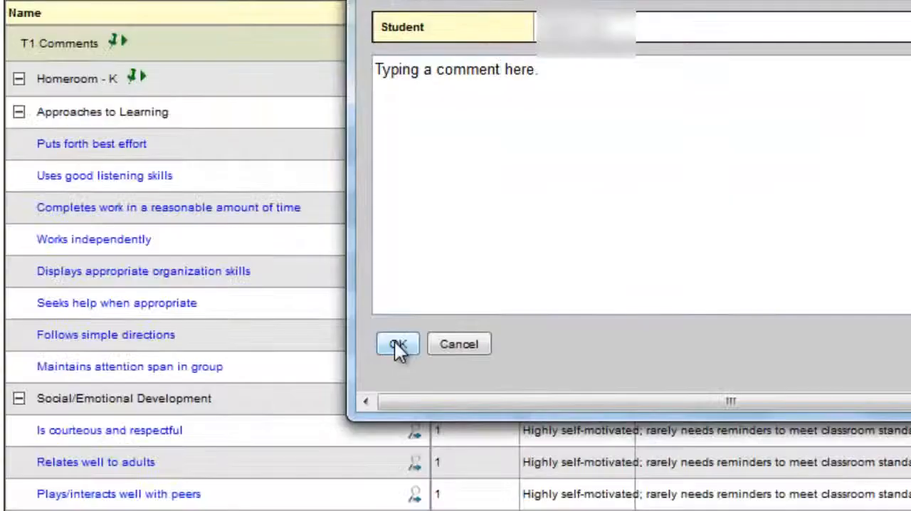
pyautogui.click(397, 343)
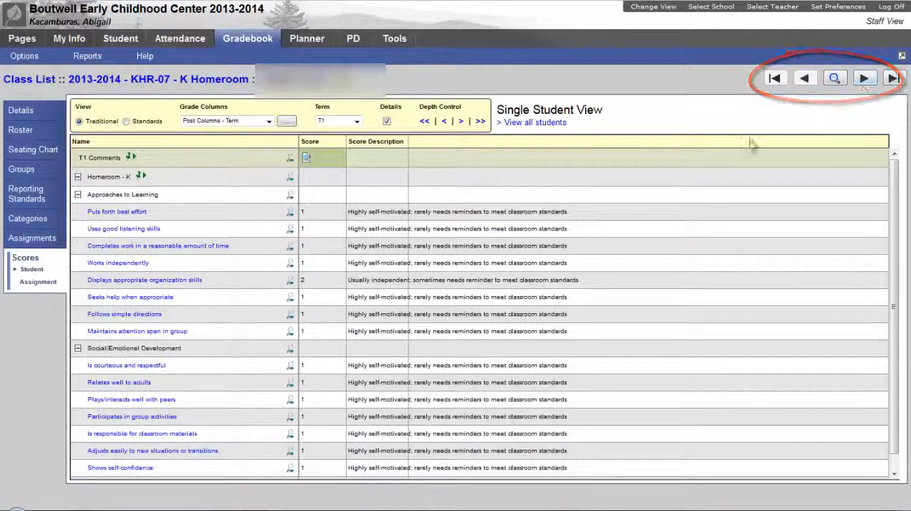
# - Return to the view of all students and switch between the KFM-07 and KHR-07 classes
pyautogui.click(535, 123)
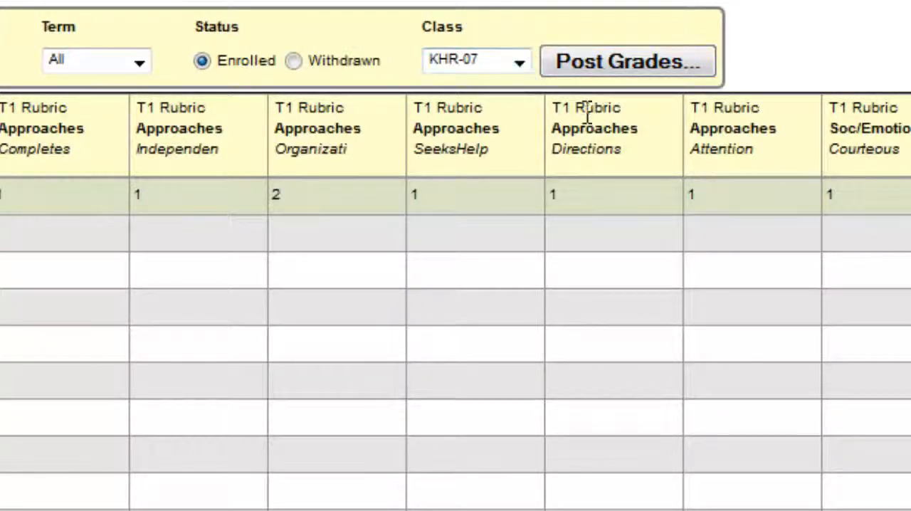
pyautogui.click(518, 62)
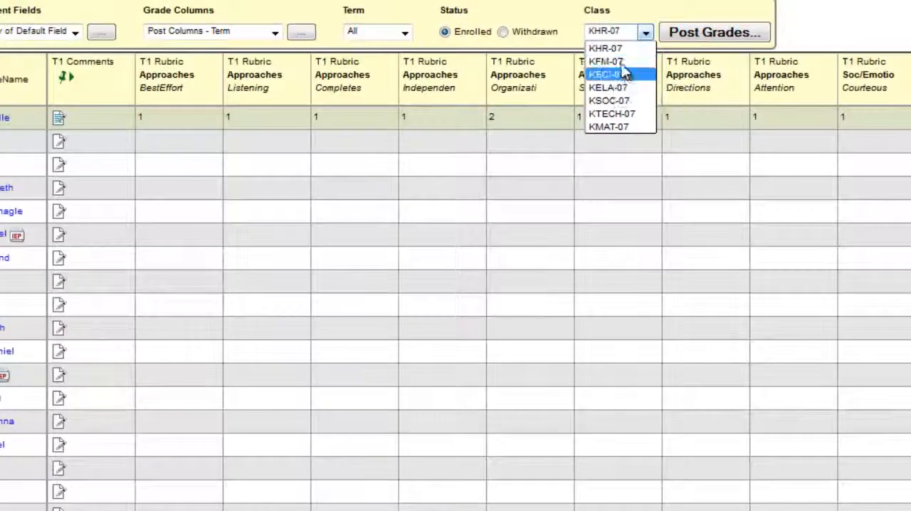
pyautogui.click(627, 62)
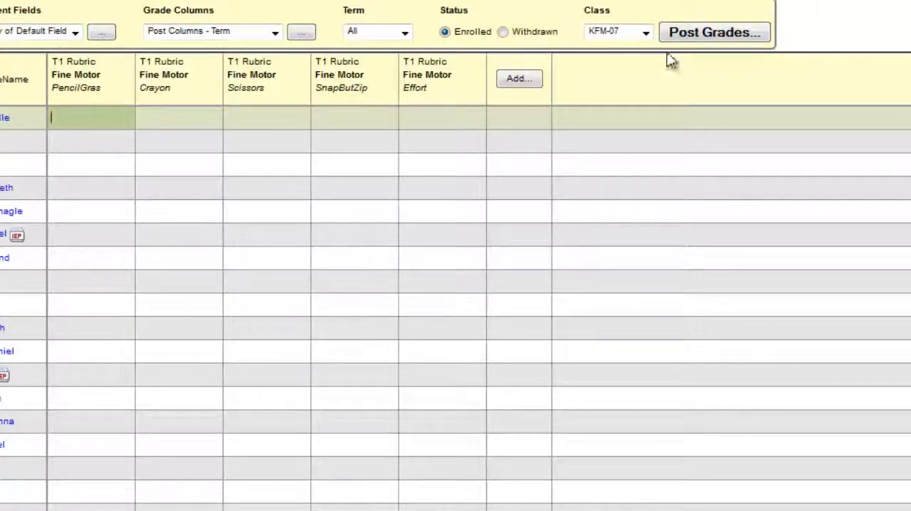
pyautogui.click(645, 34)
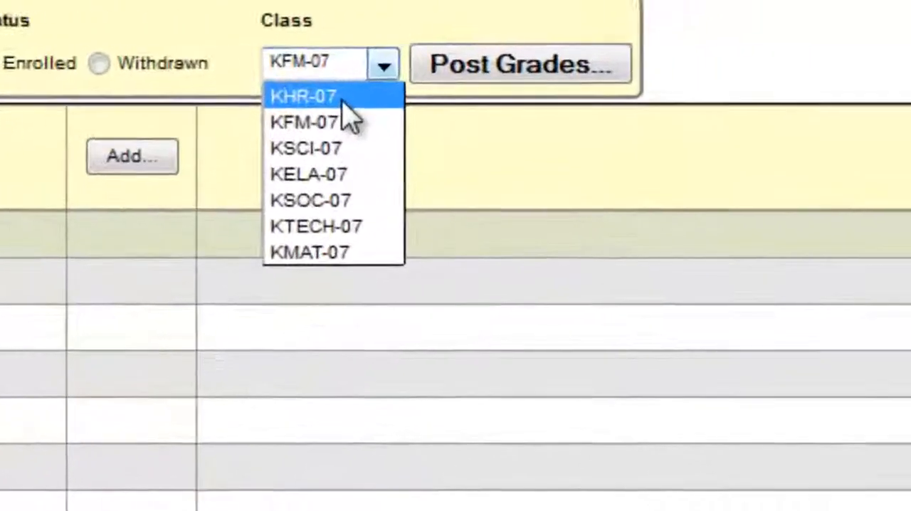
pyautogui.click(333, 105)
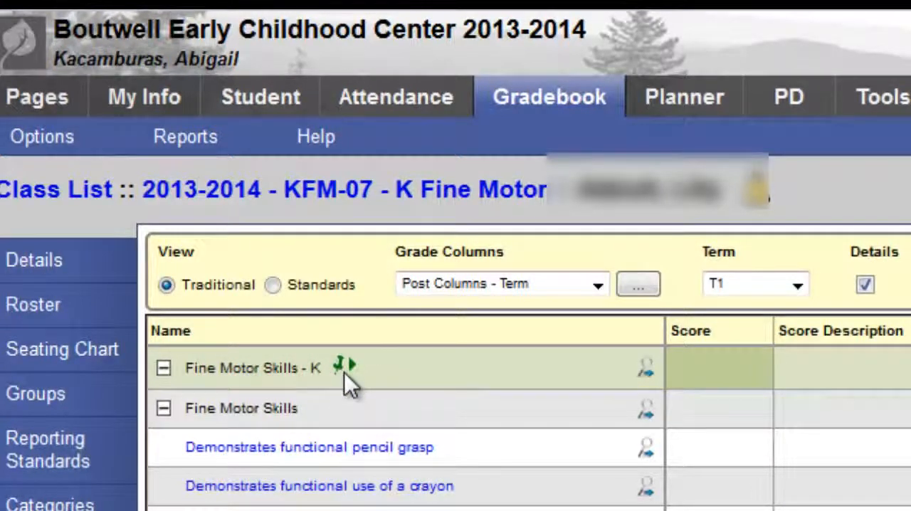
pyautogui.moveTo(351, 370)
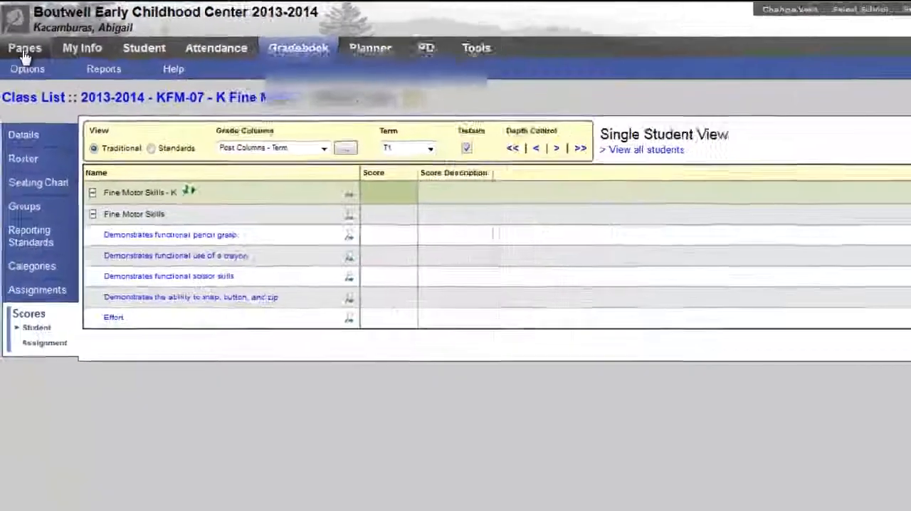
# - Run the Report Cards - Kindergarten report from the class's student list with alternate mailings enabled
pyautogui.click(32, 82)
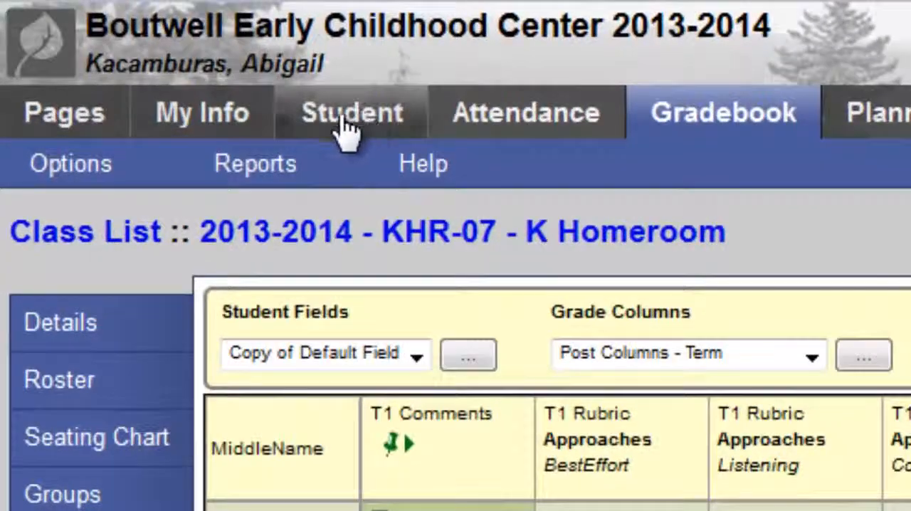
pyautogui.click(346, 127)
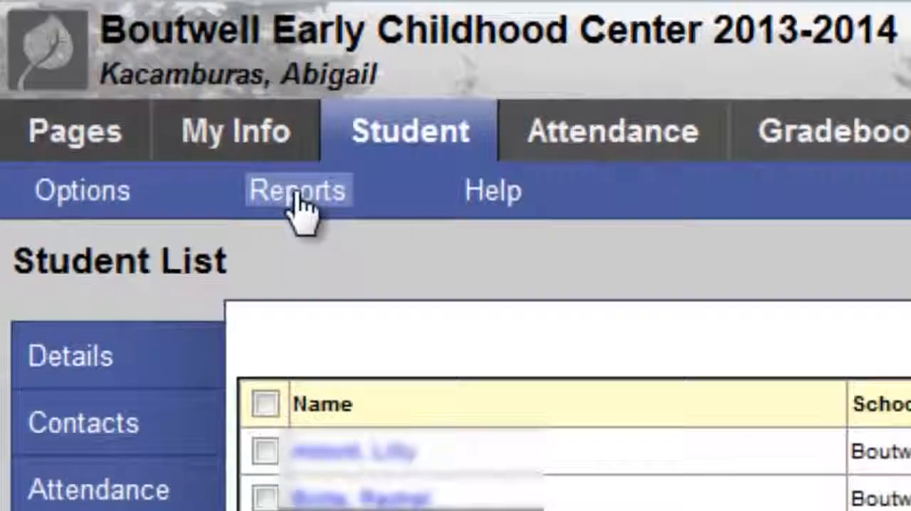
pyautogui.click(265, 169)
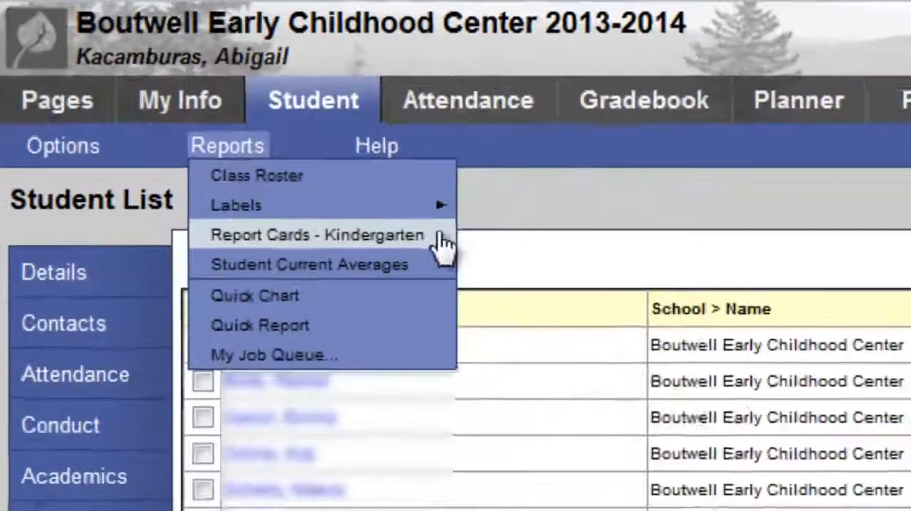
pyautogui.click(598, 324)
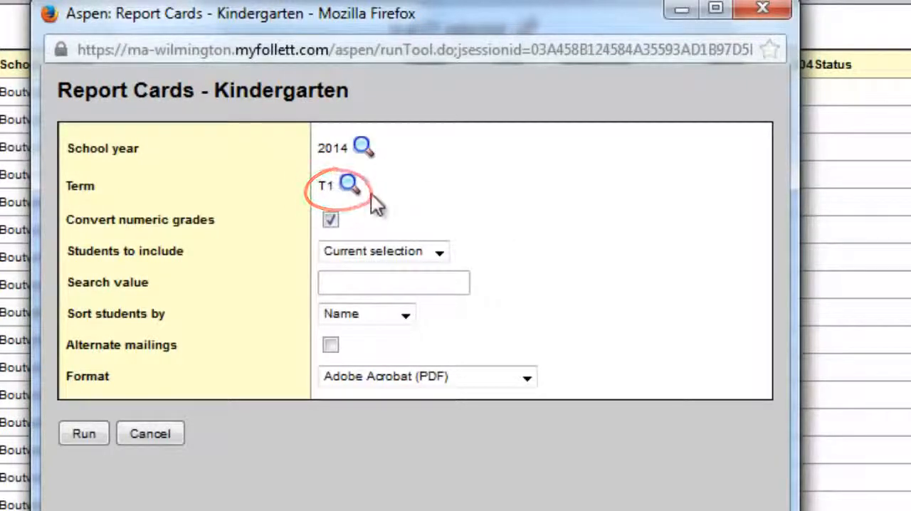
pyautogui.click(331, 346)
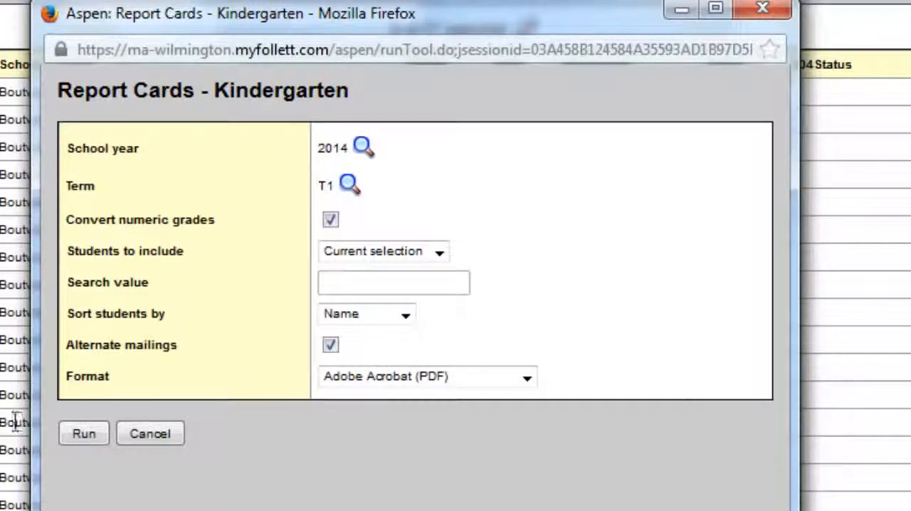
pyautogui.click(84, 432)
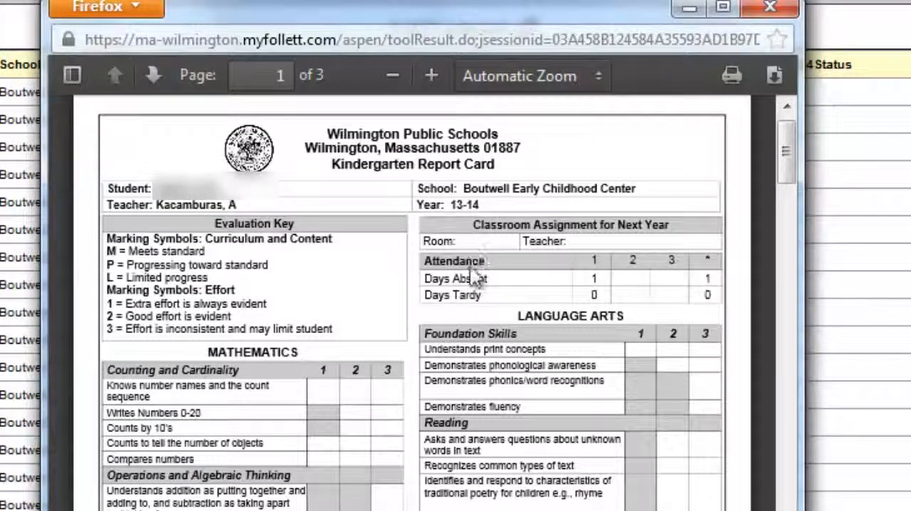
# - Review the generated kindergarten report card through to its Social/Emotional Development scores and close it
pyautogui.scroll(-5, 470, 214)
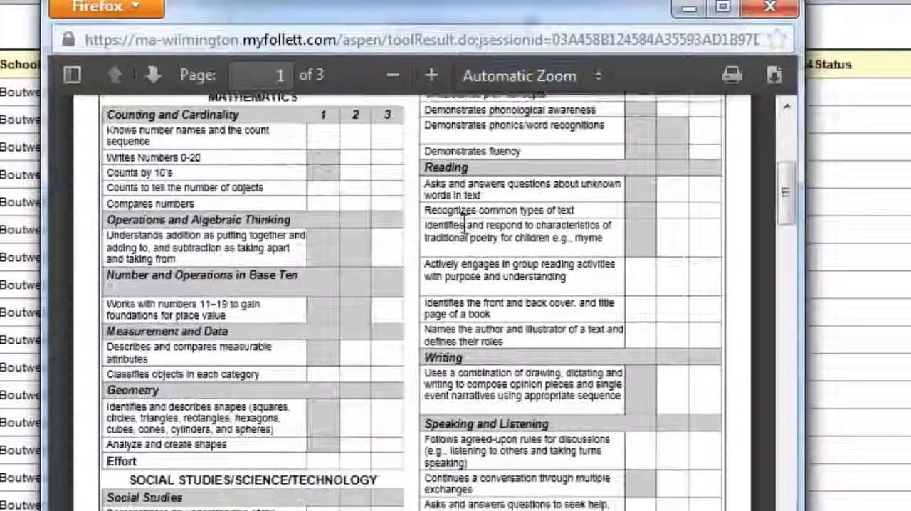
pyautogui.scroll(-15, 465, 224)
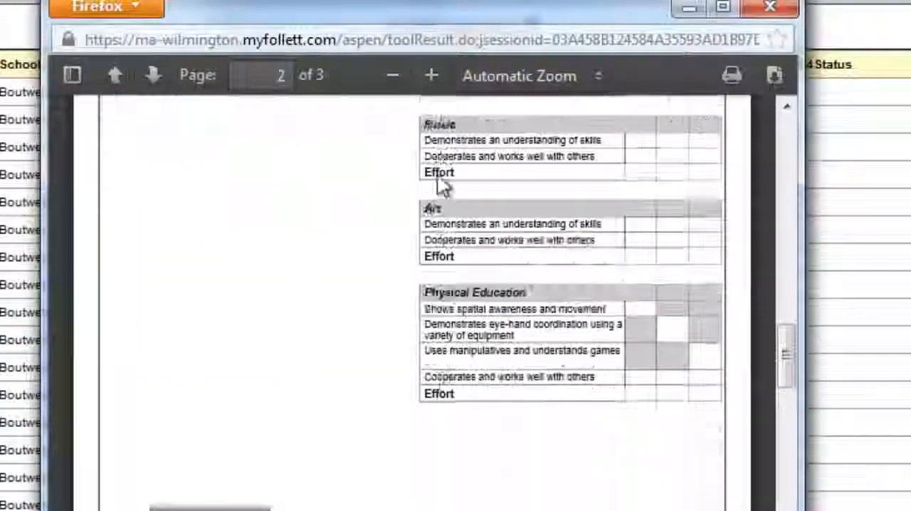
pyautogui.scroll(-15, 443, 187)
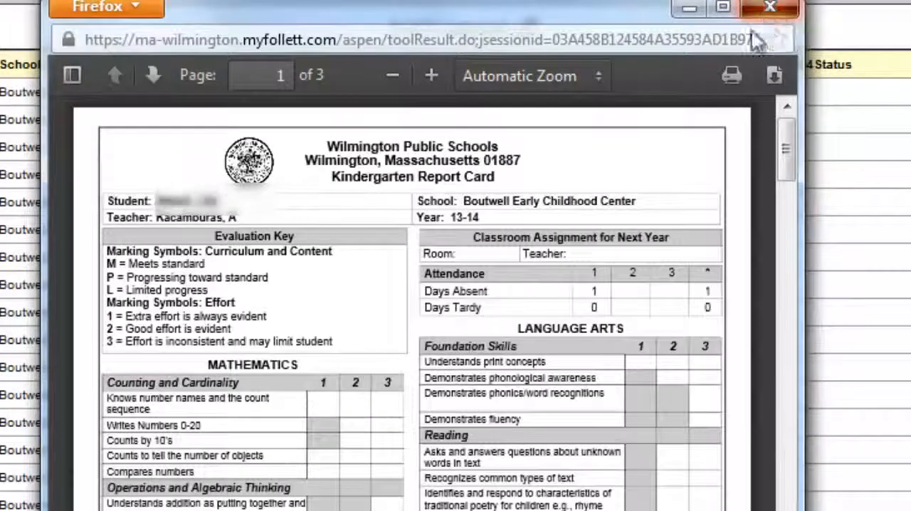
pyautogui.click(770, 8)
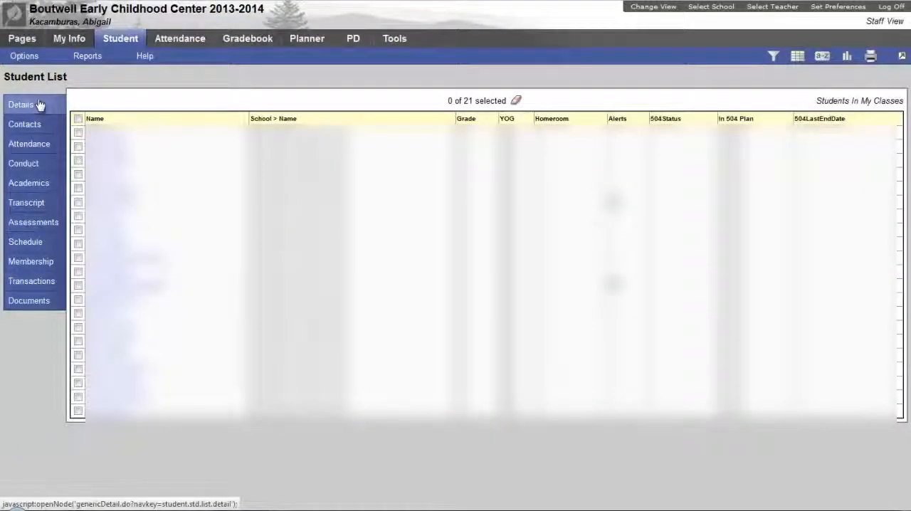
# - Open the first student's record and bring up the reports available for that individual student
pyautogui.click(39, 105)
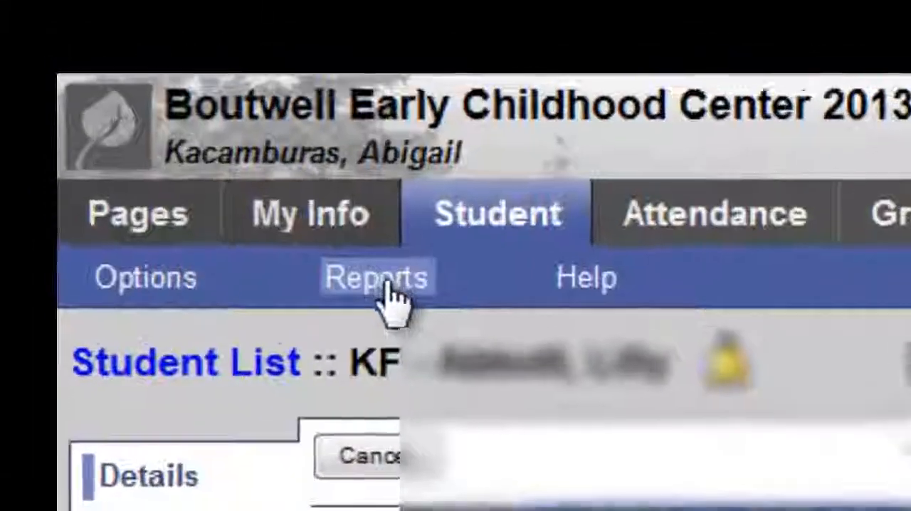
pyautogui.click(388, 285)
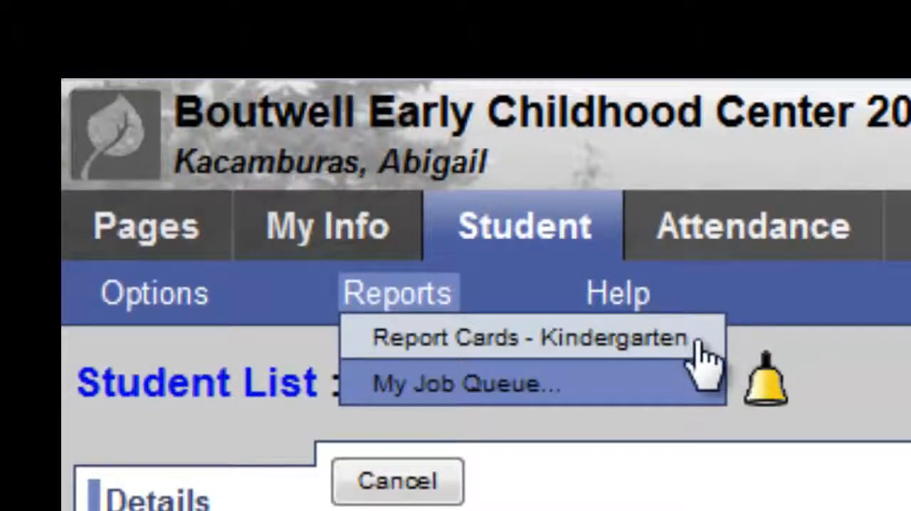